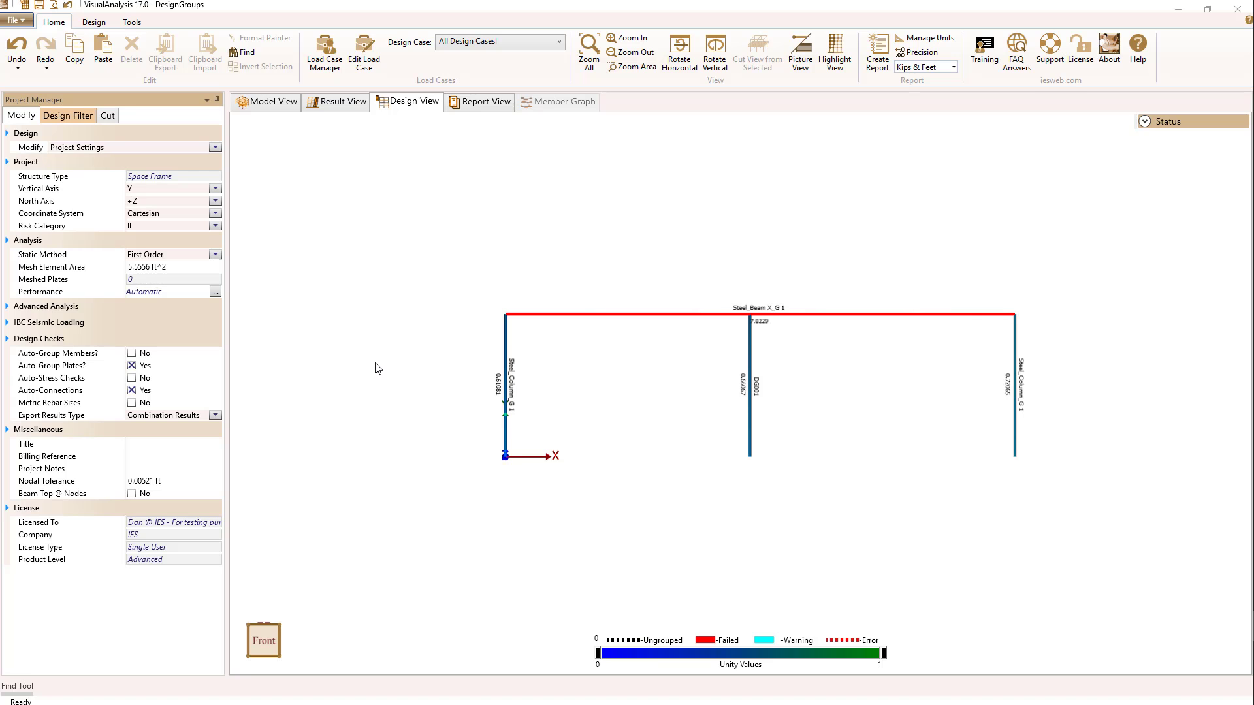
Preview the column design groups, then select the top beam group Steel_Beam X_G 1.
left_click(507, 370)
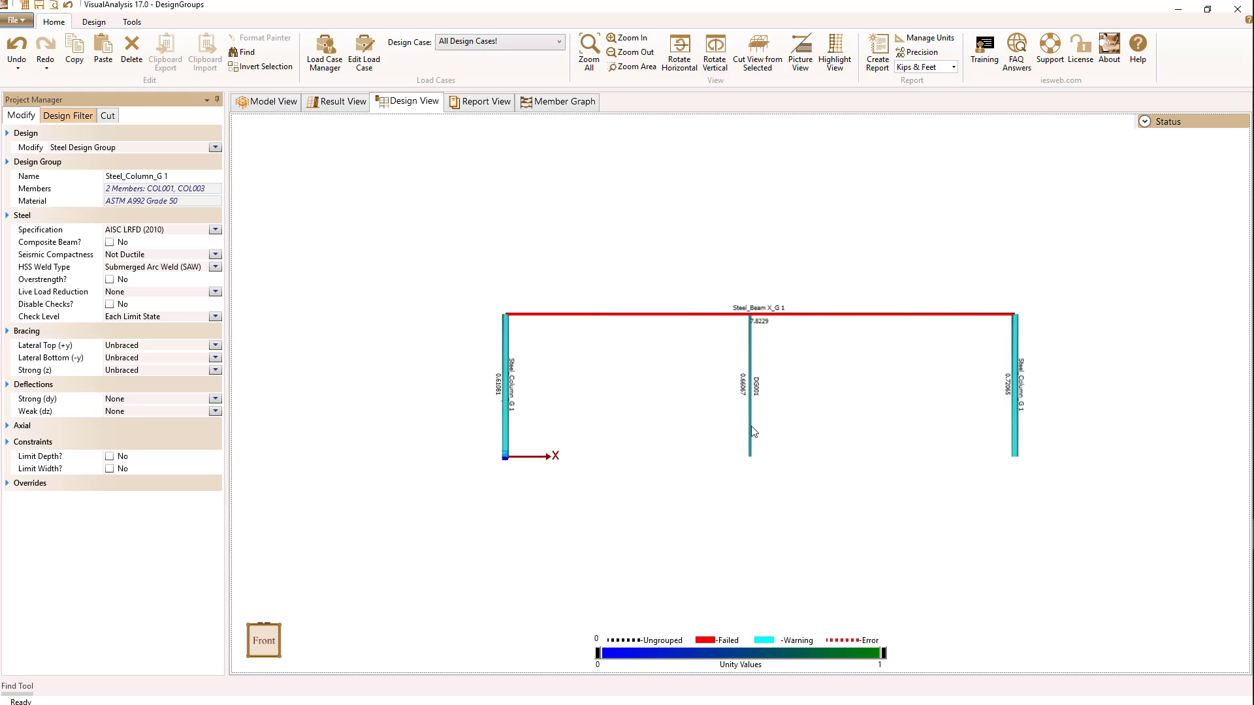
left_click(750, 425)
left_click(630, 422)
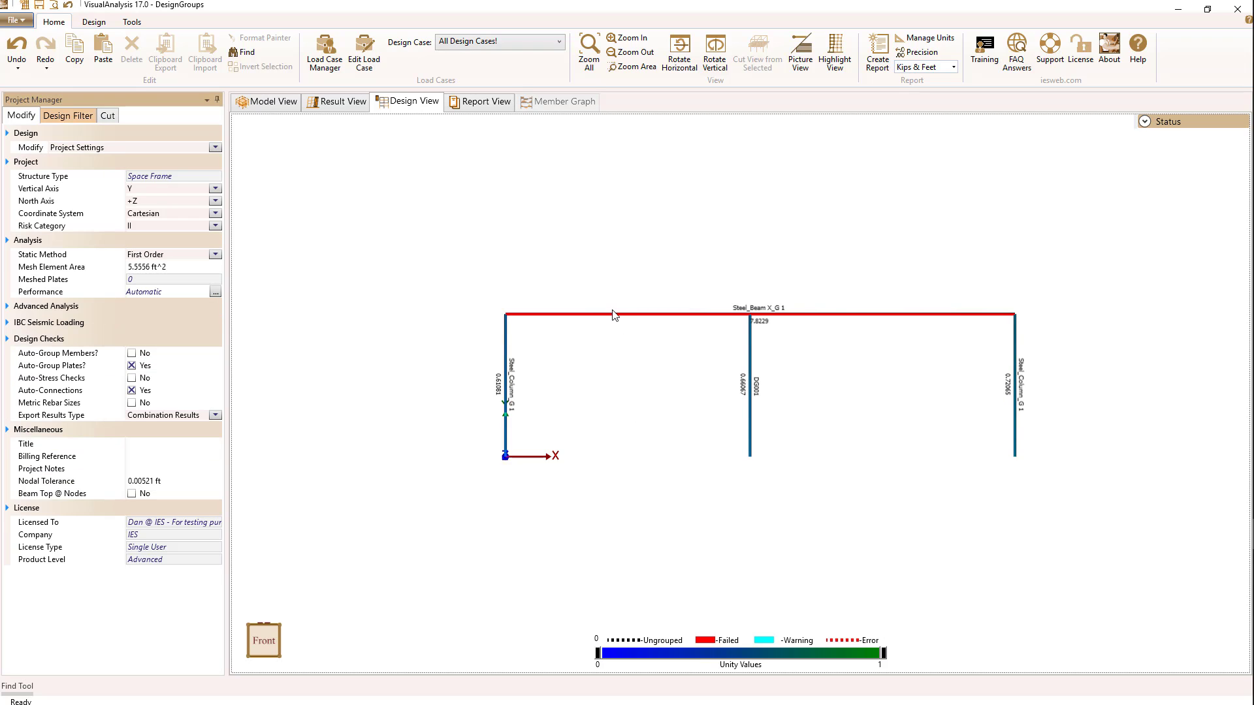
left_click(619, 315)
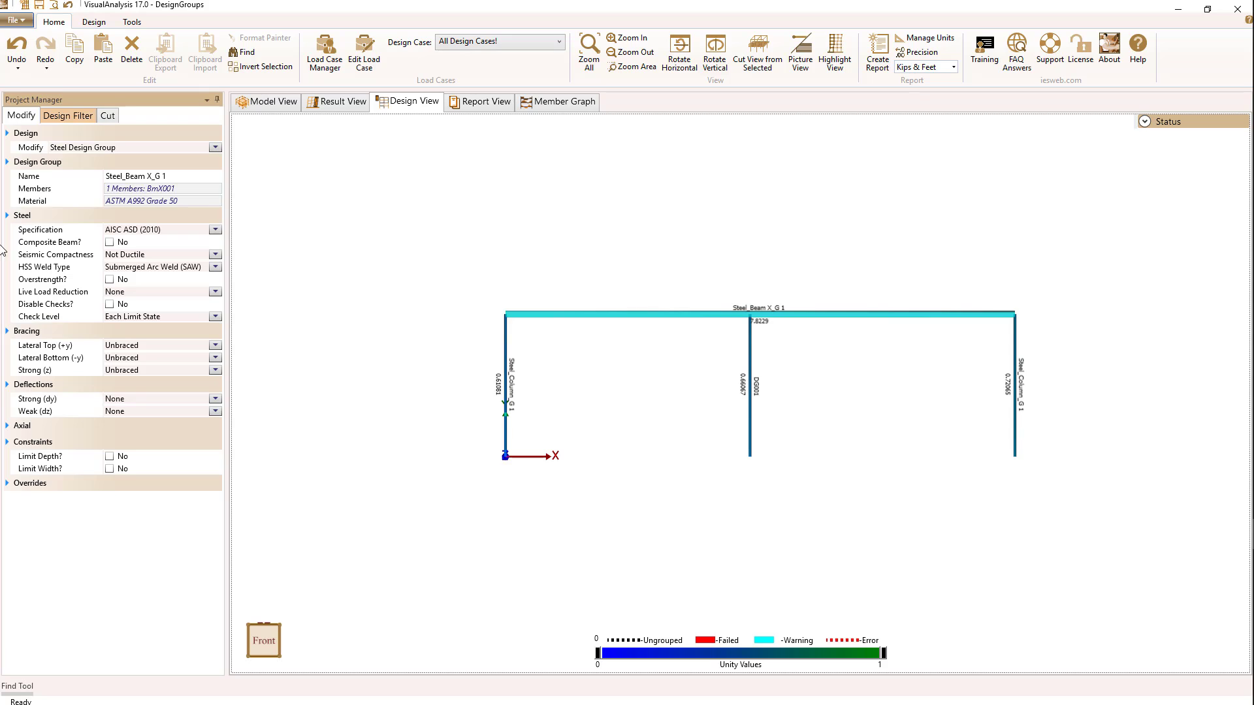
Change the Steel specification of Steel_Beam X_G 1 to AISC LRFD (2010).
left_click(219, 230)
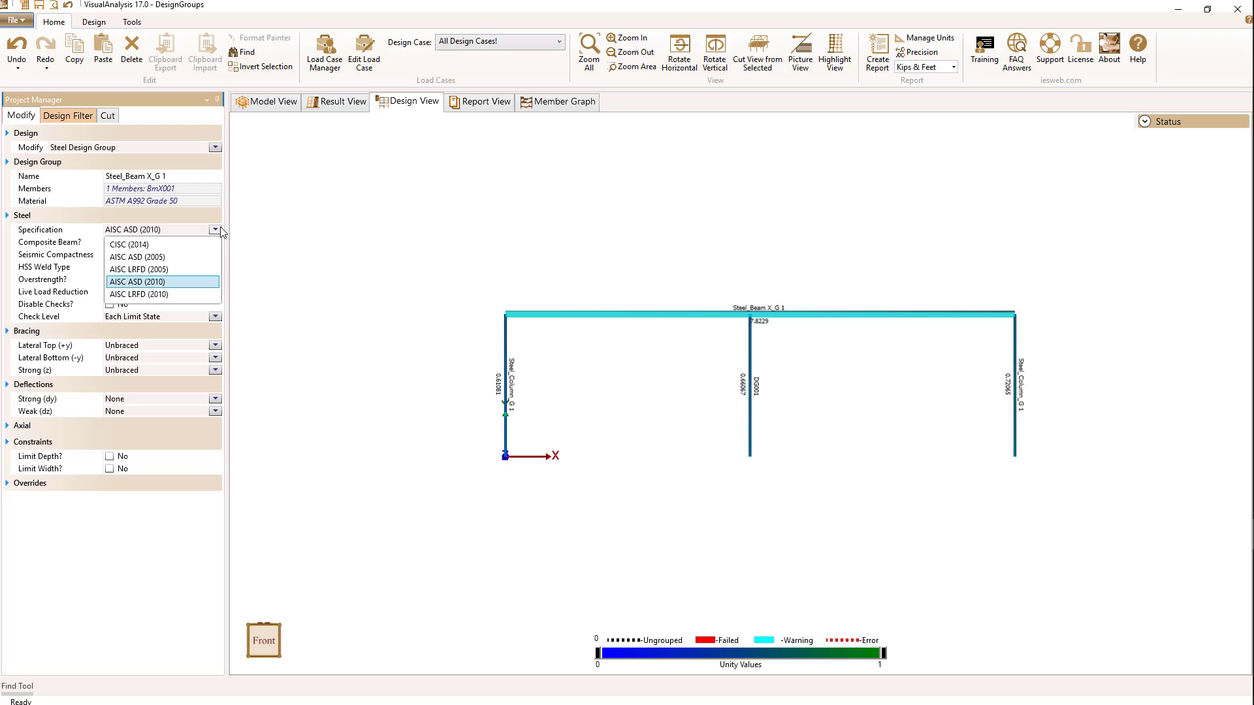
left_click(168, 297)
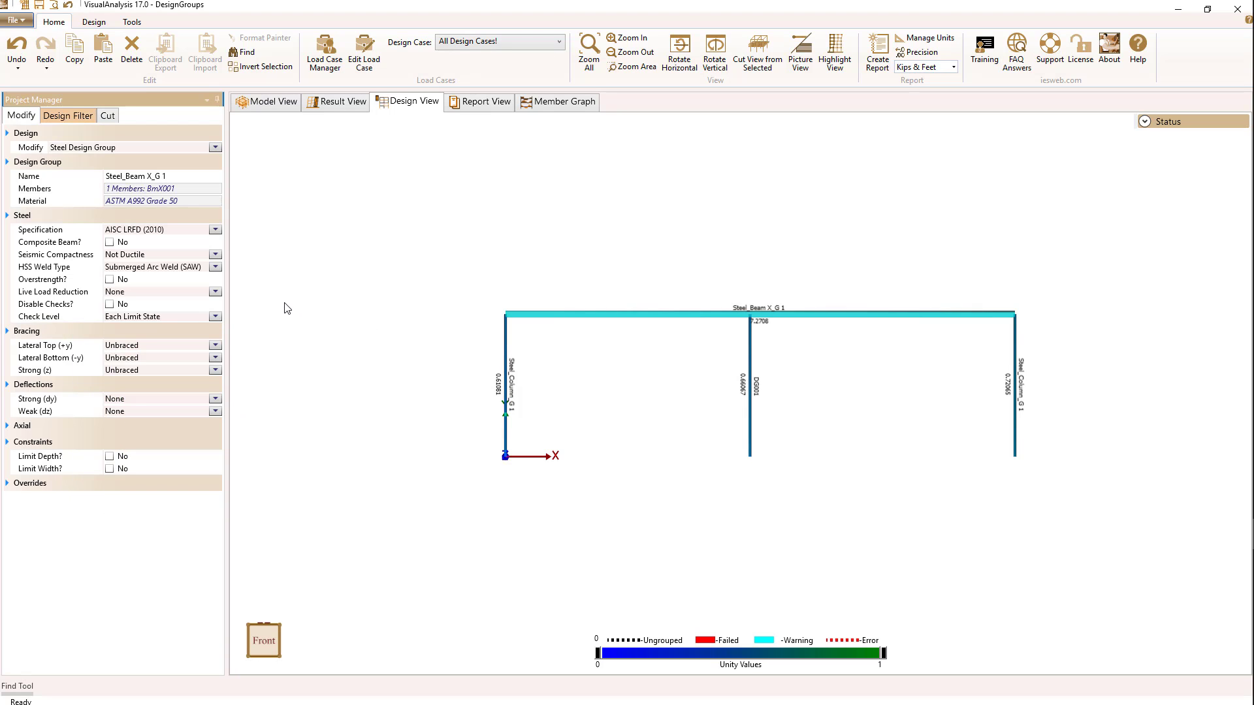
left_click(216, 317)
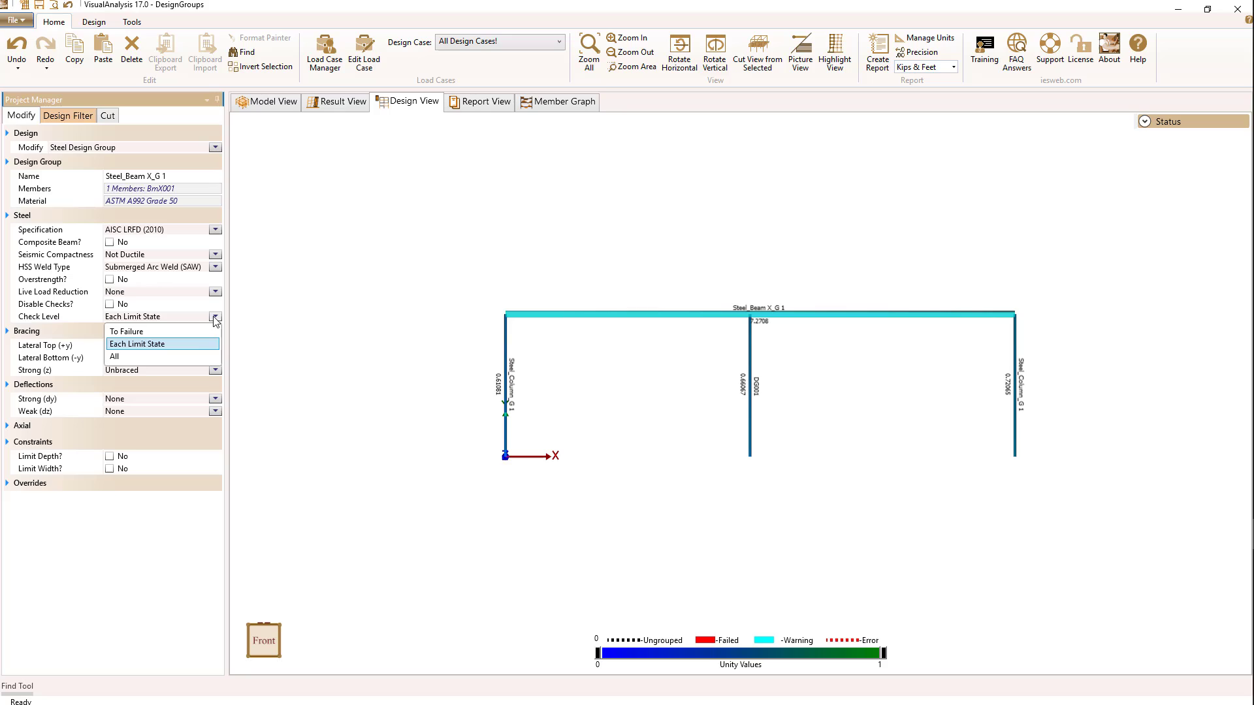
left_click(216, 317)
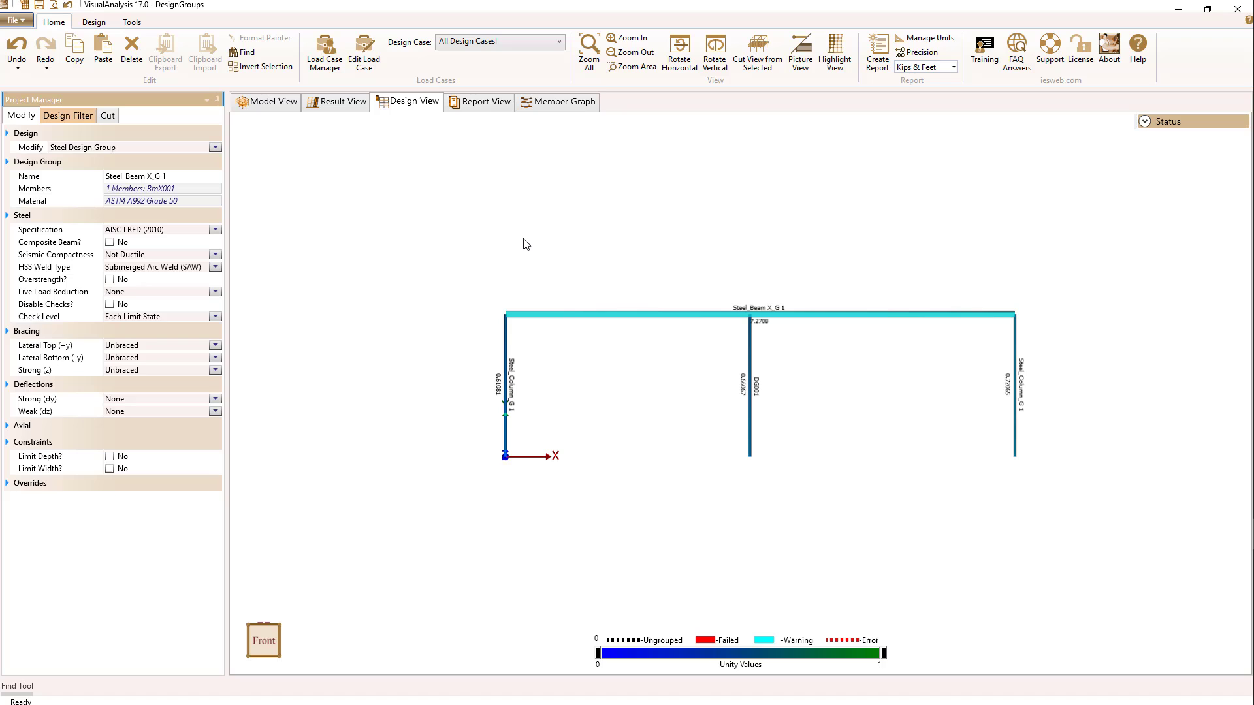
left_click(322, 295)
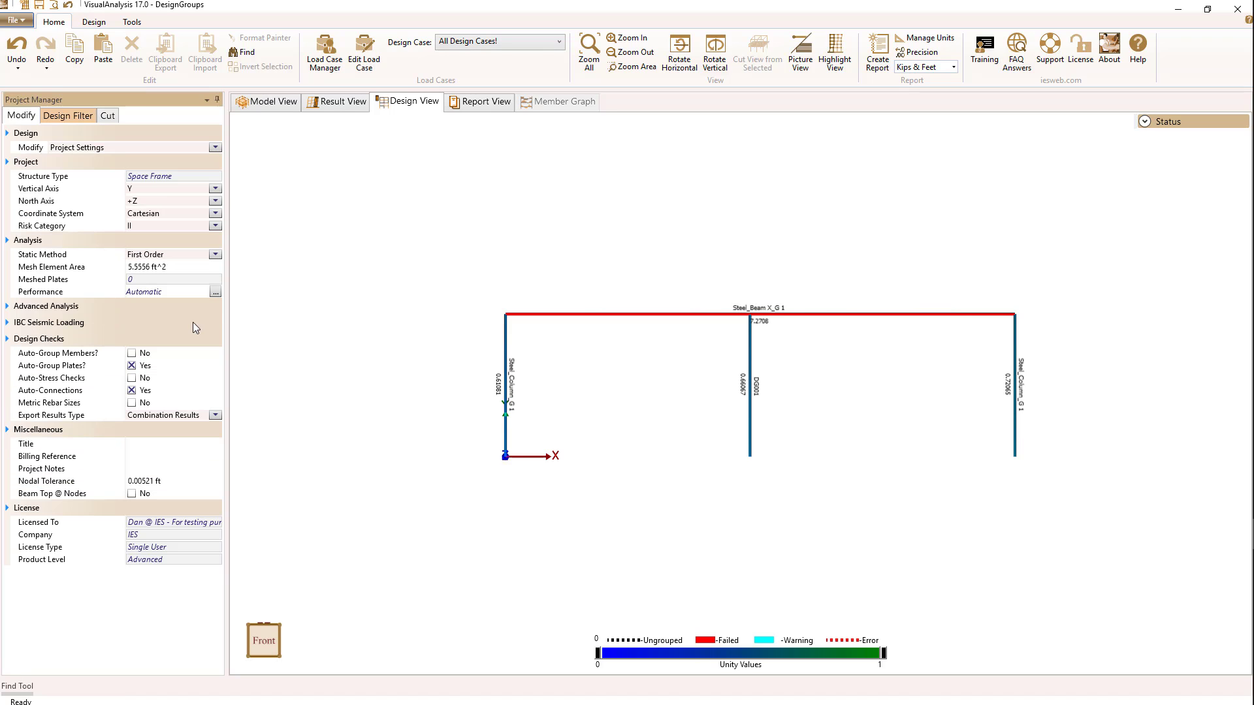
left_click(571, 314)
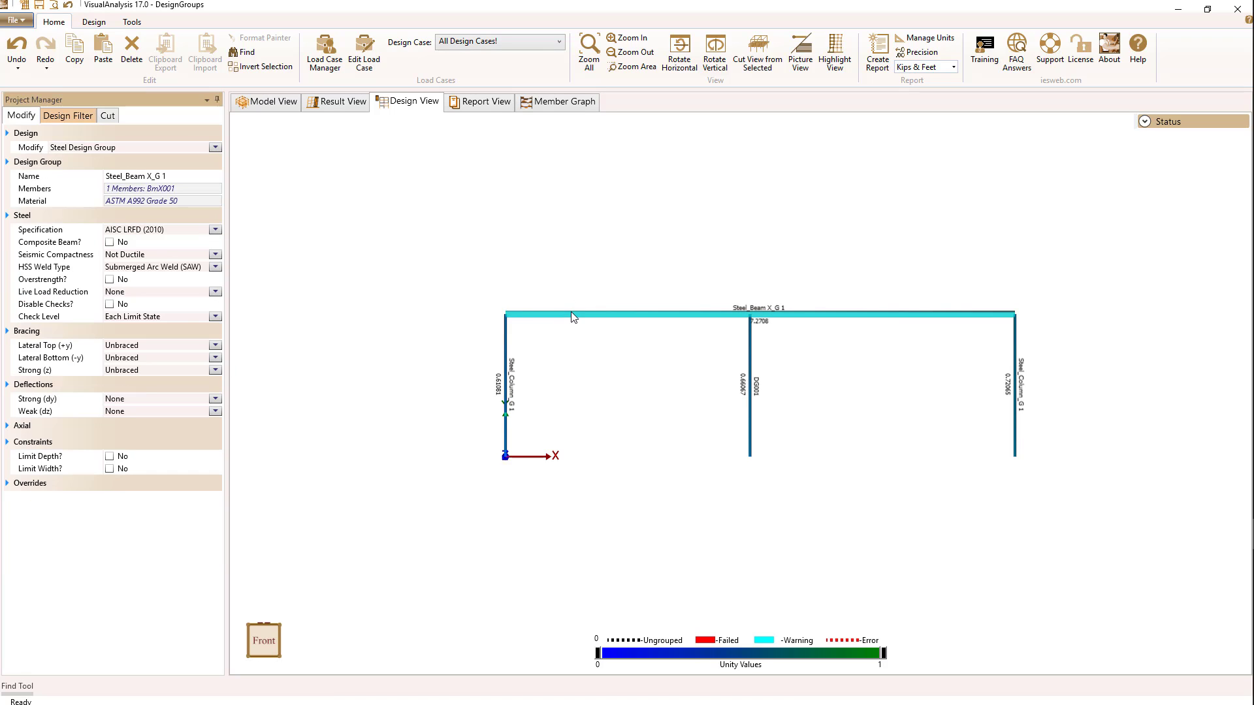
left_click(215, 316)
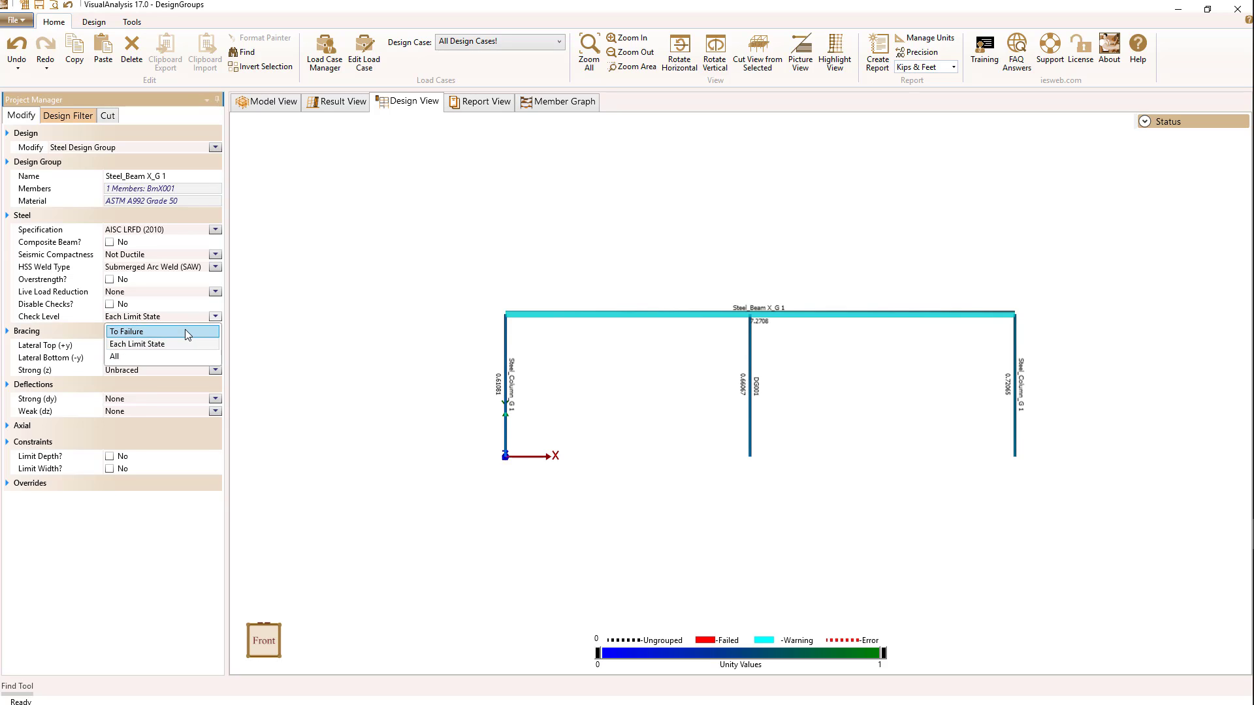
left_click(186, 331)
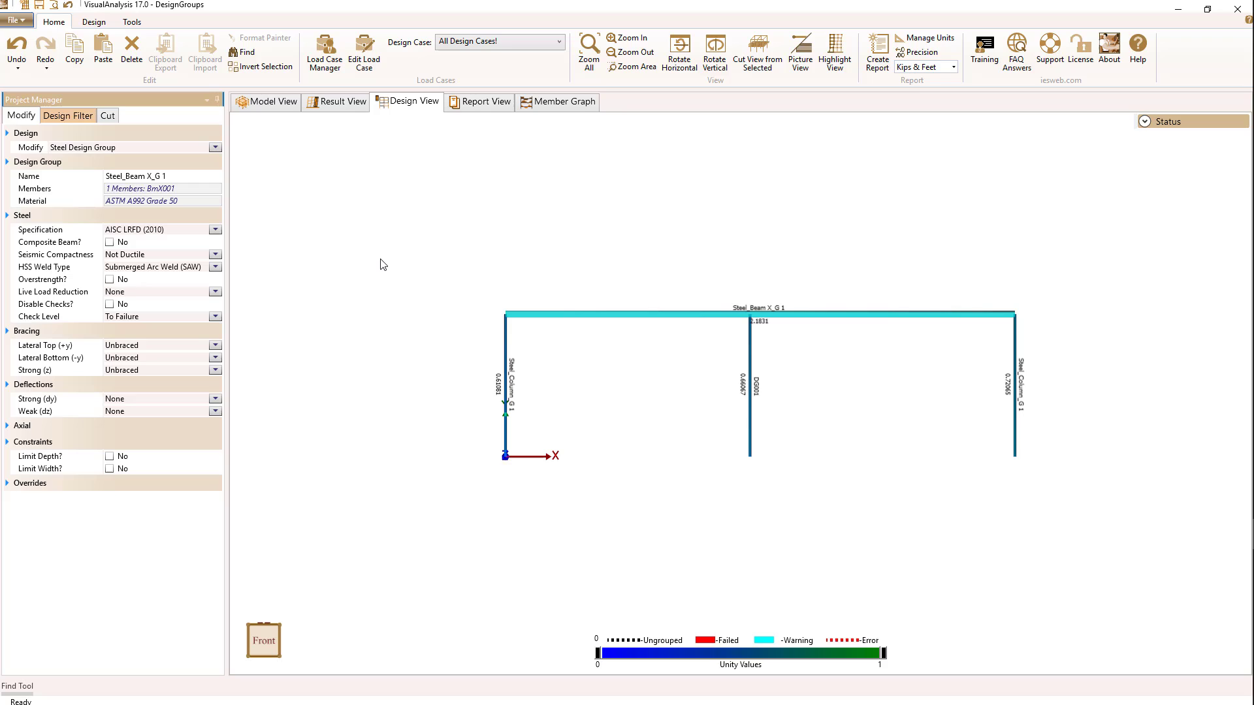
left_click(214, 317)
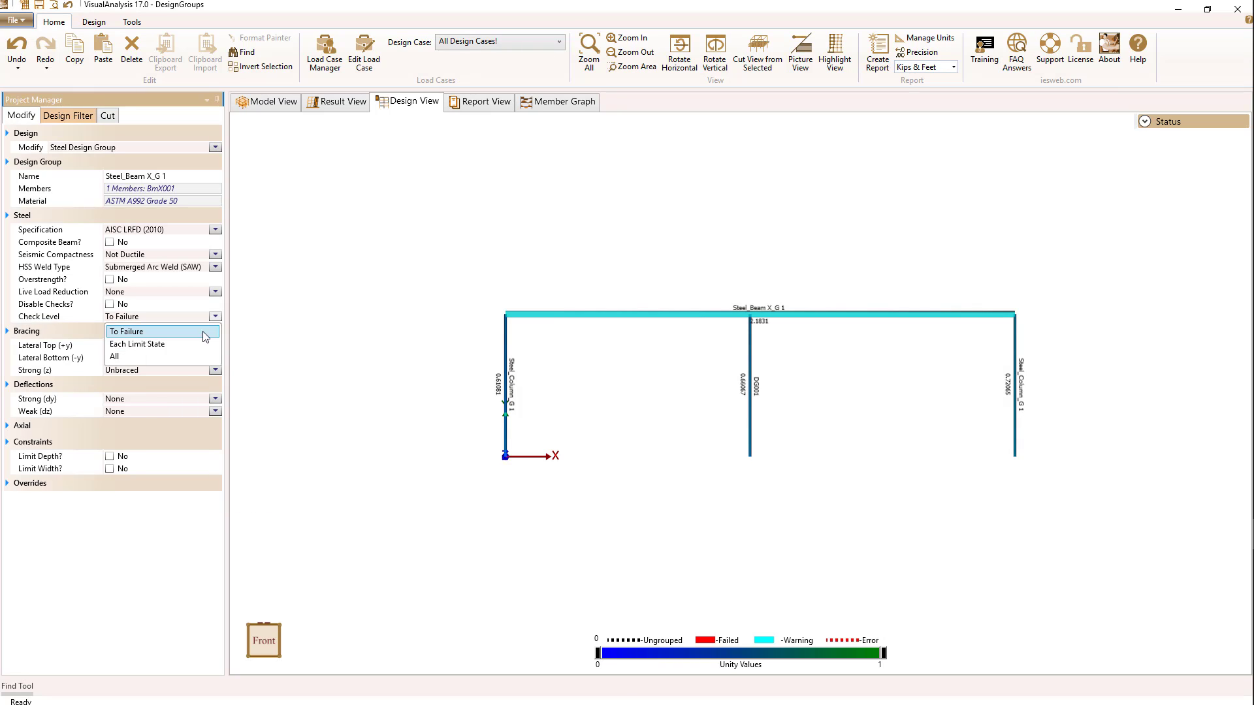
left_click(180, 358)
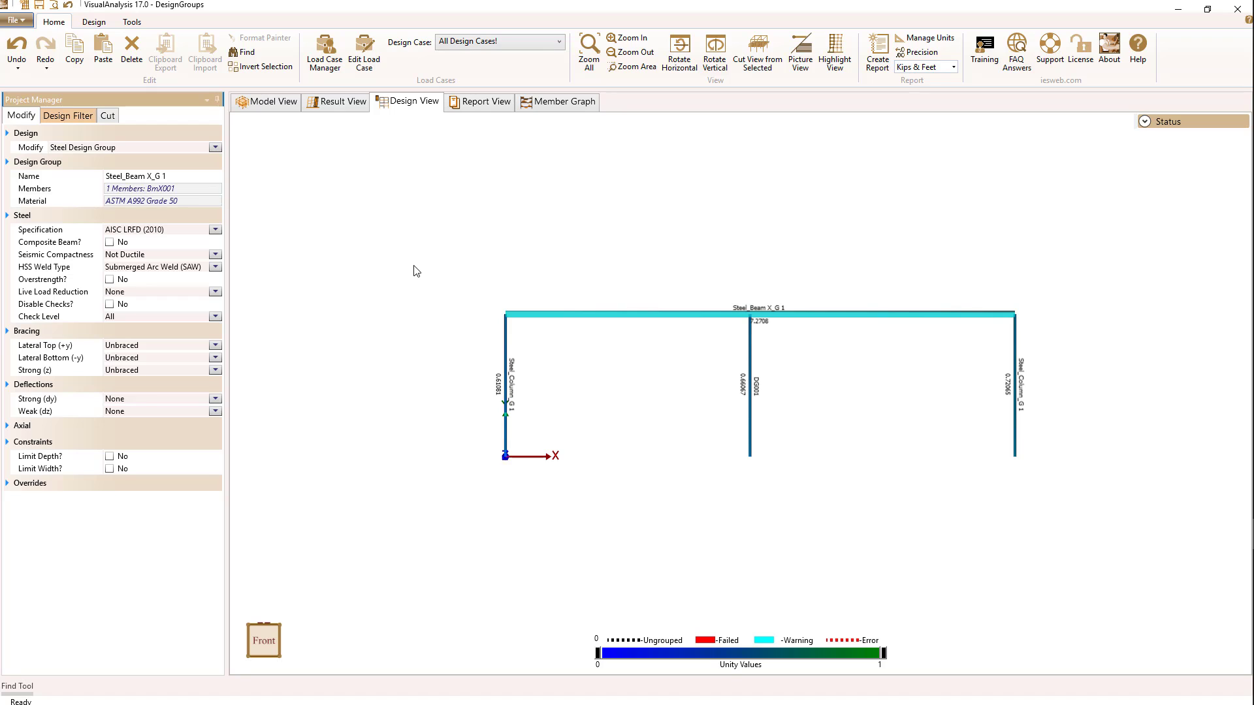
left_click(216, 318)
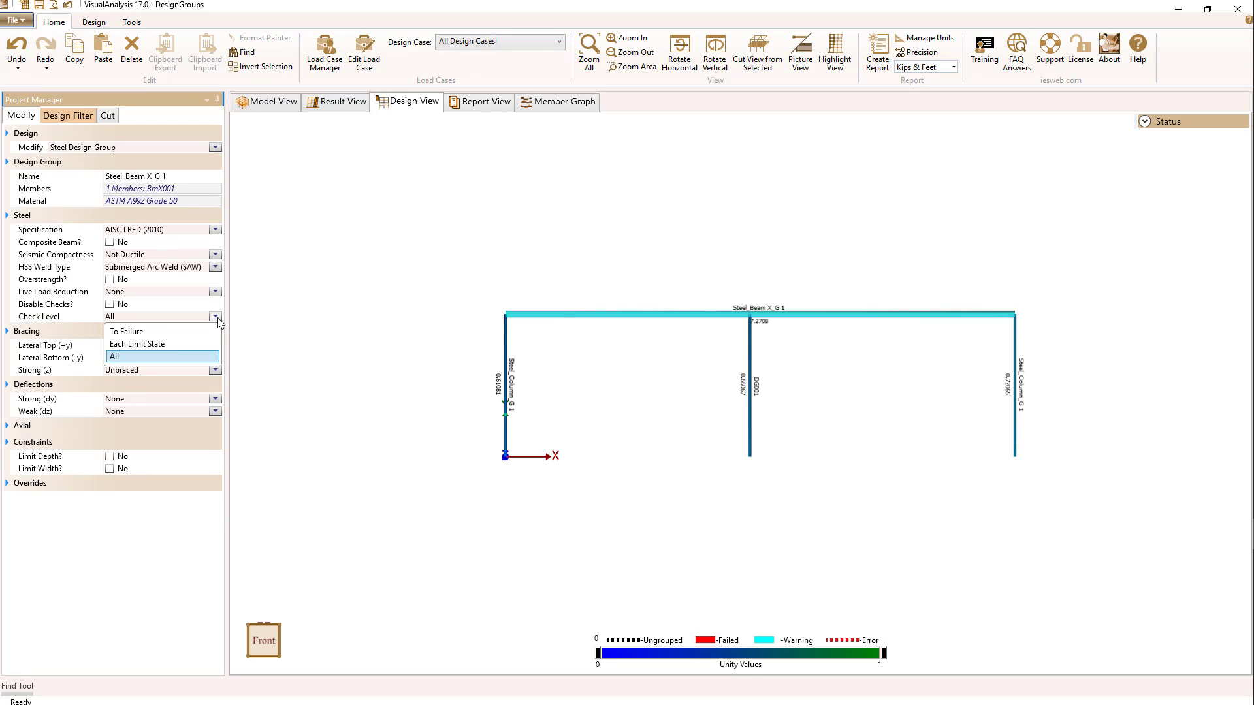
left_click(174, 344)
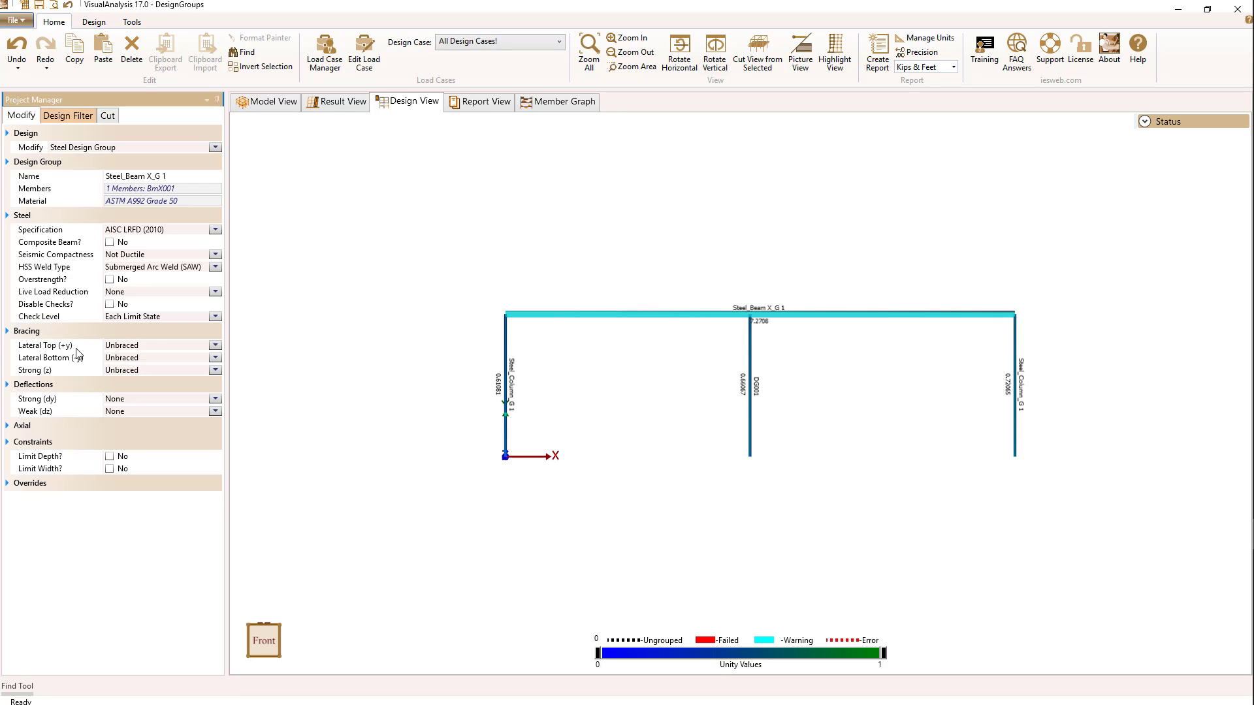
Set Lateral Top (+y) and Lateral Bottom (-y) to at Interior Crossings, keeping Strong (z) Unbraced.
left_click(220, 344)
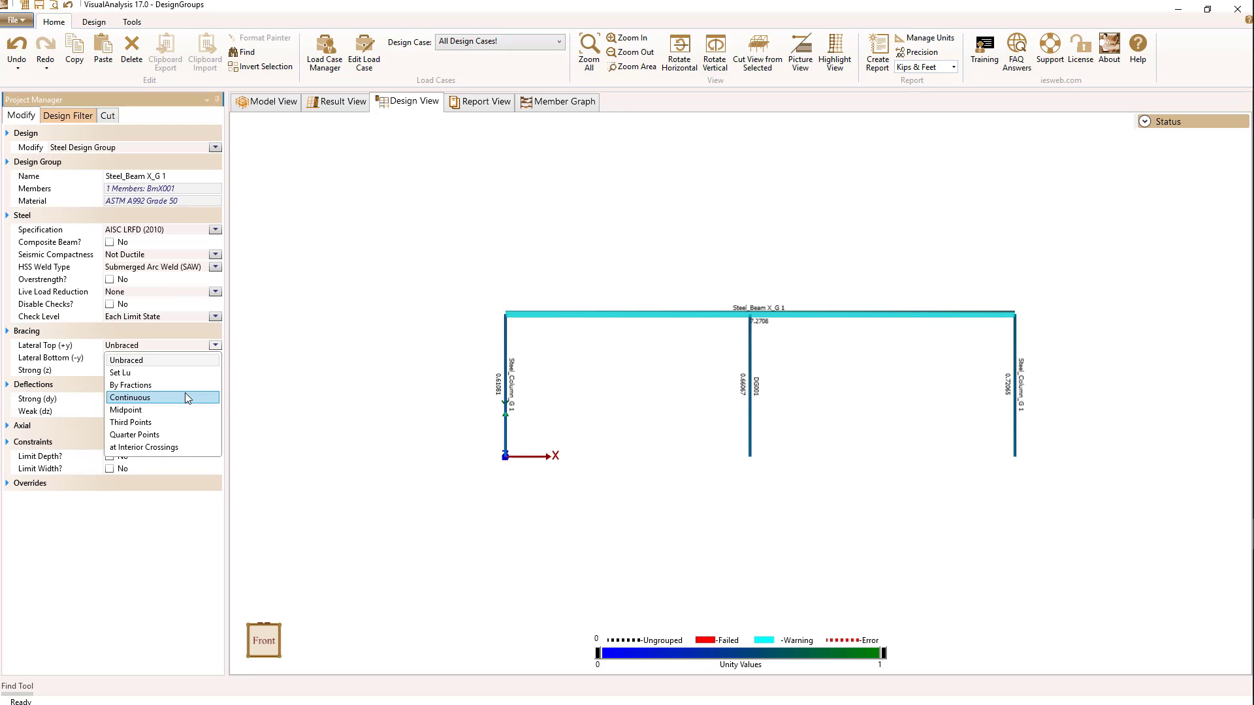
left_click(189, 448)
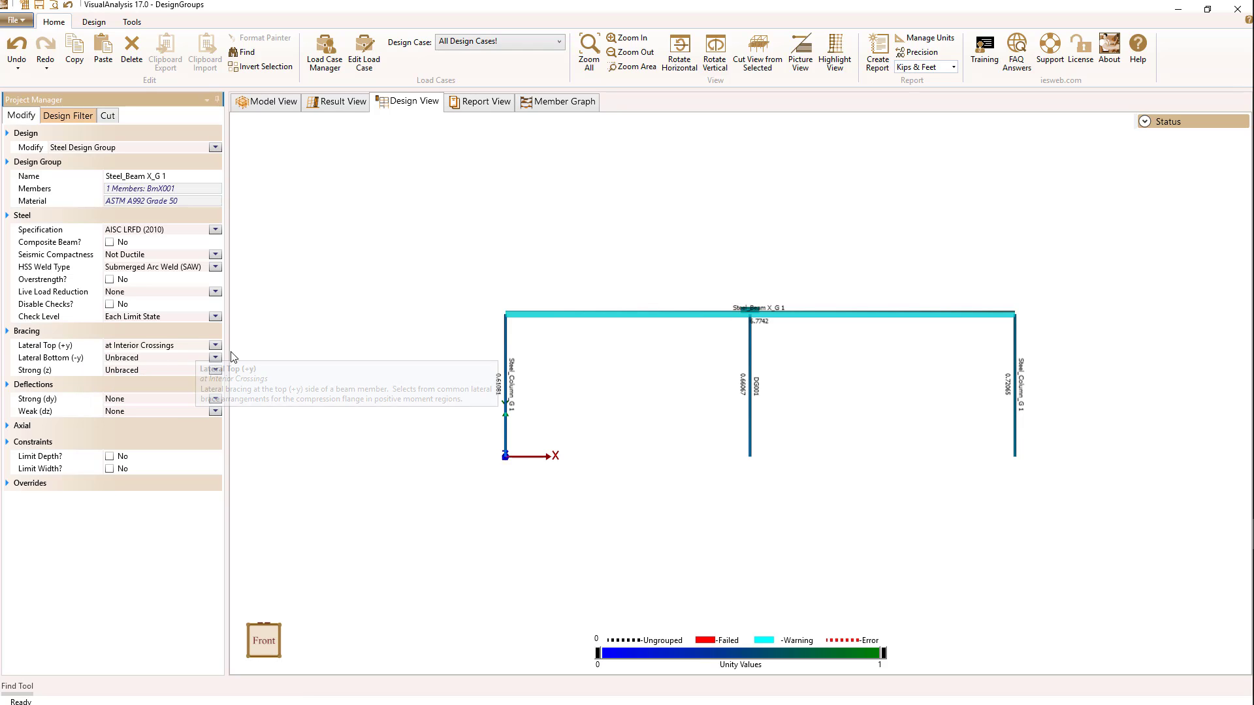
left_click(215, 358)
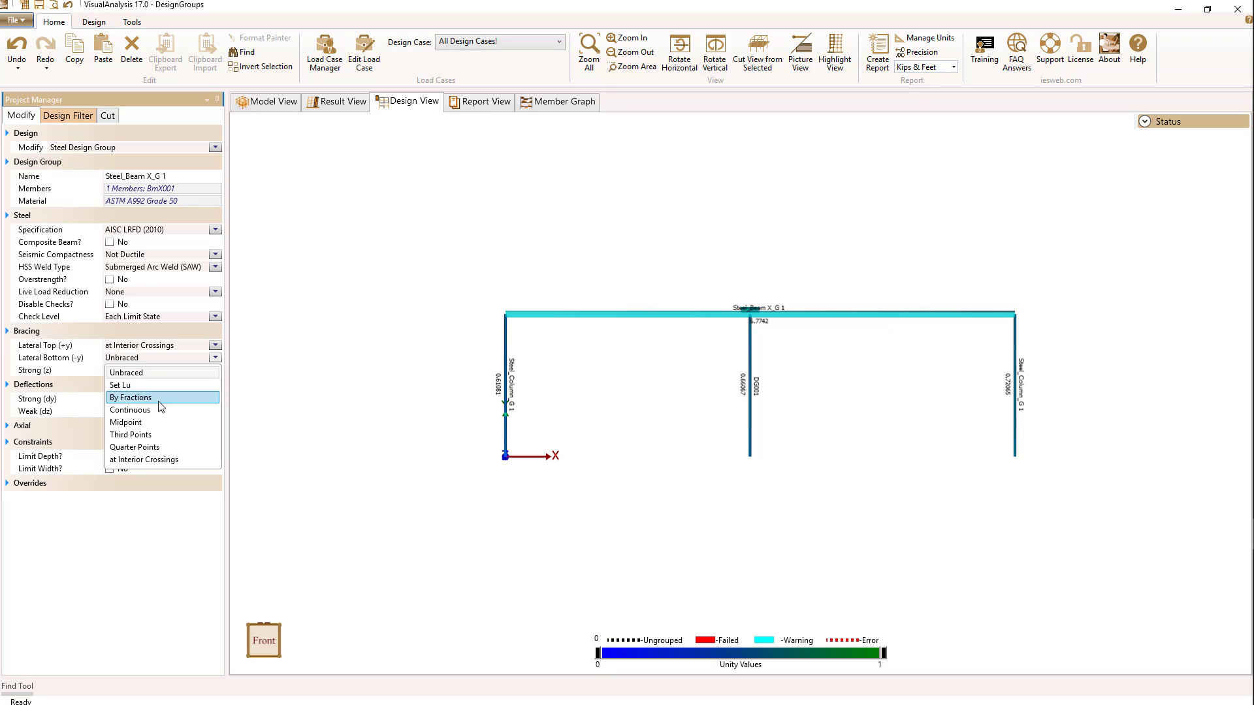
left_click(154, 460)
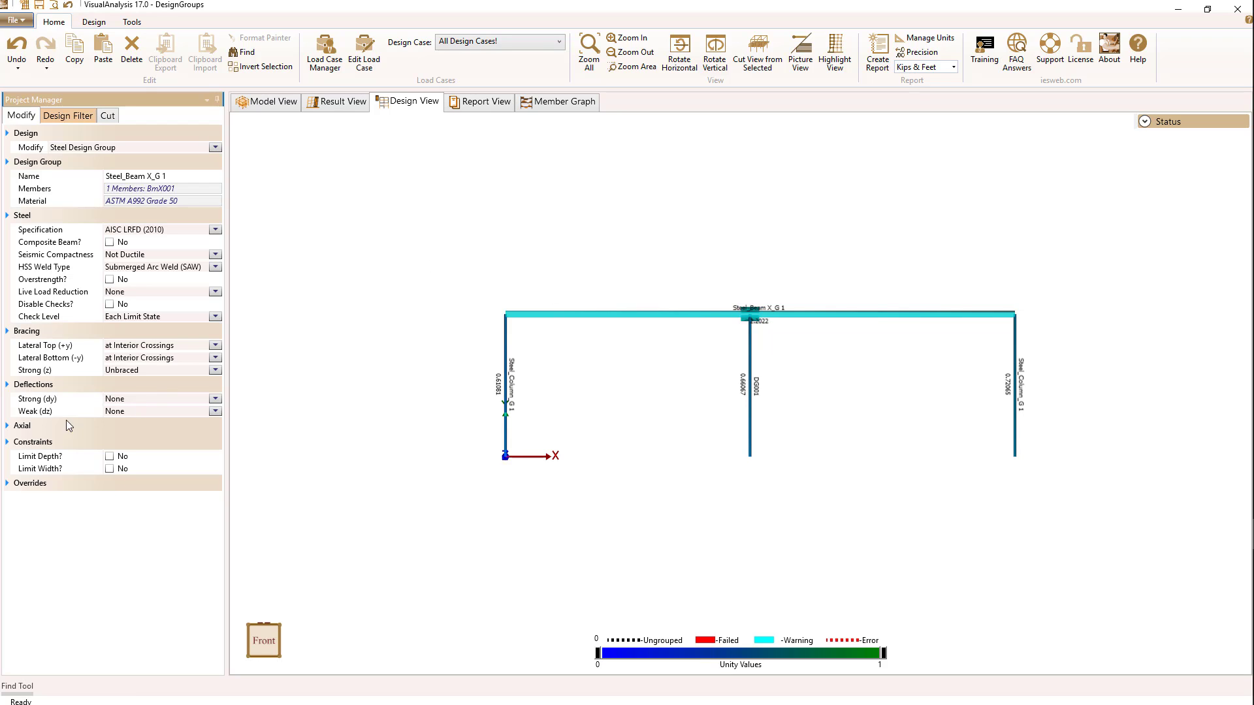
left_click(215, 370)
left_click(216, 372)
mouse_move(156, 411)
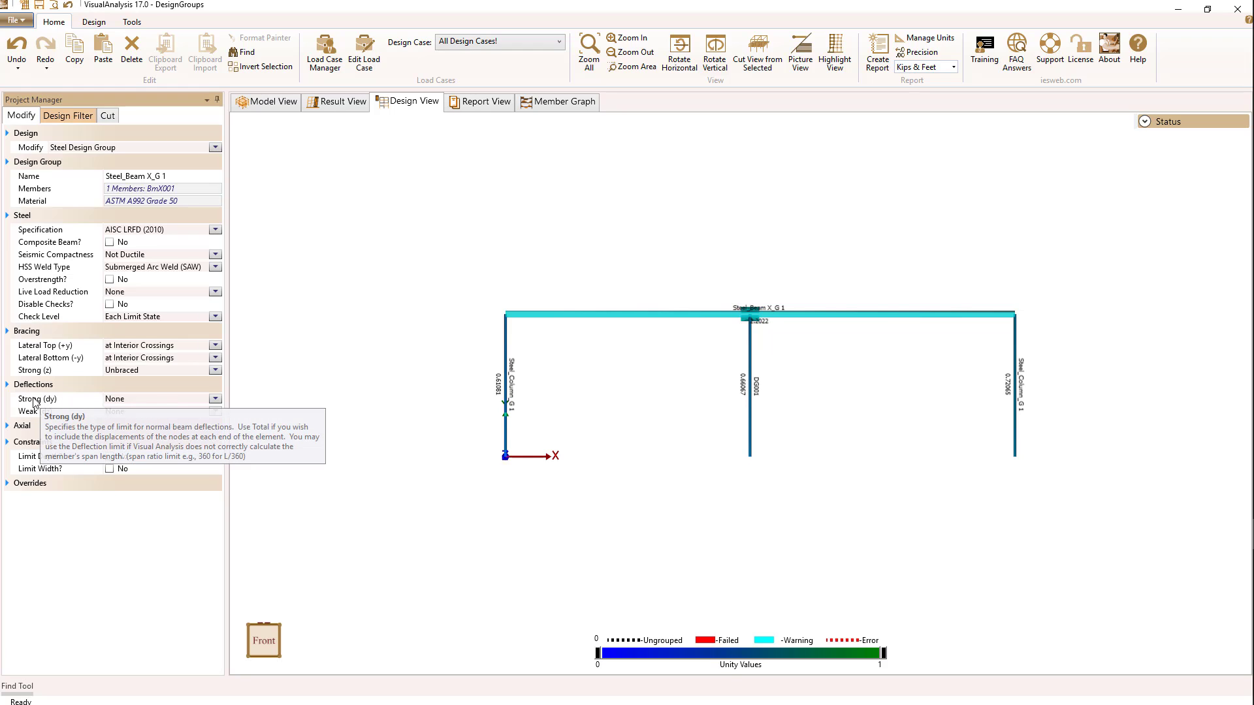
mouse_move(37, 398)
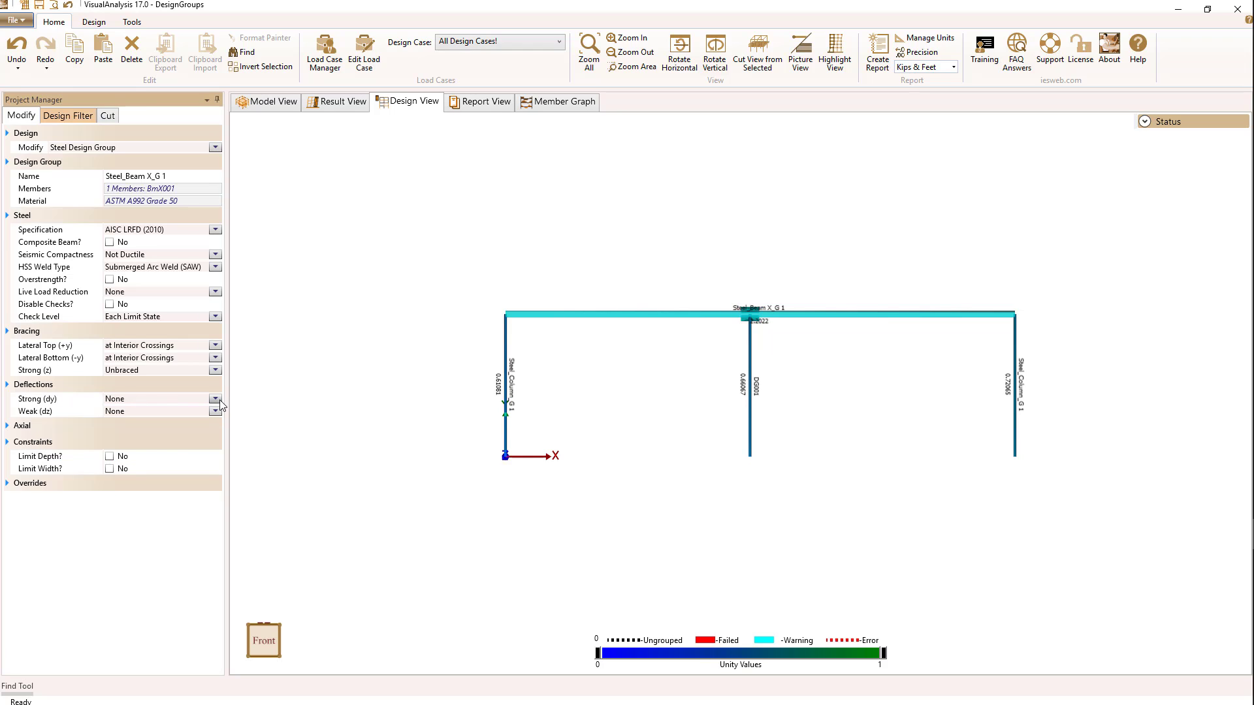
Set Strong (dy) deflection to Member Span Ratio: L only 360, W or S 360, D + L 240, Other 180.
left_click(216, 399)
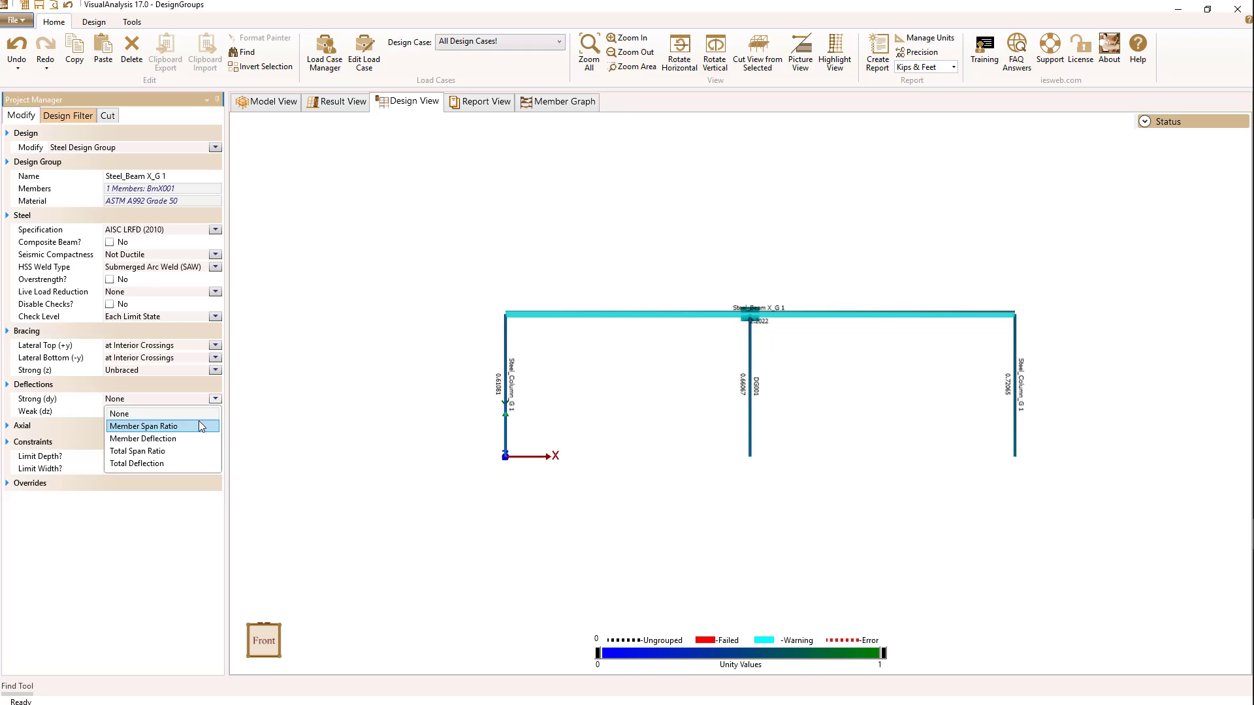
left_click(198, 425)
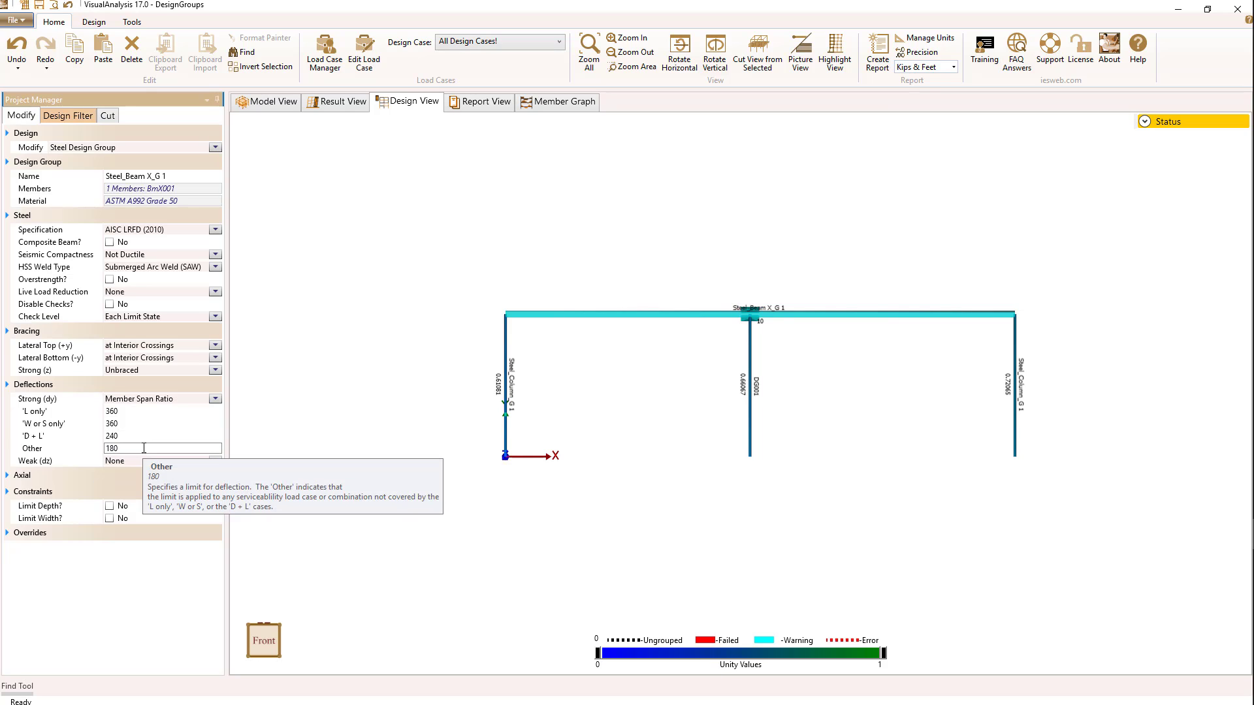
left_click(216, 399)
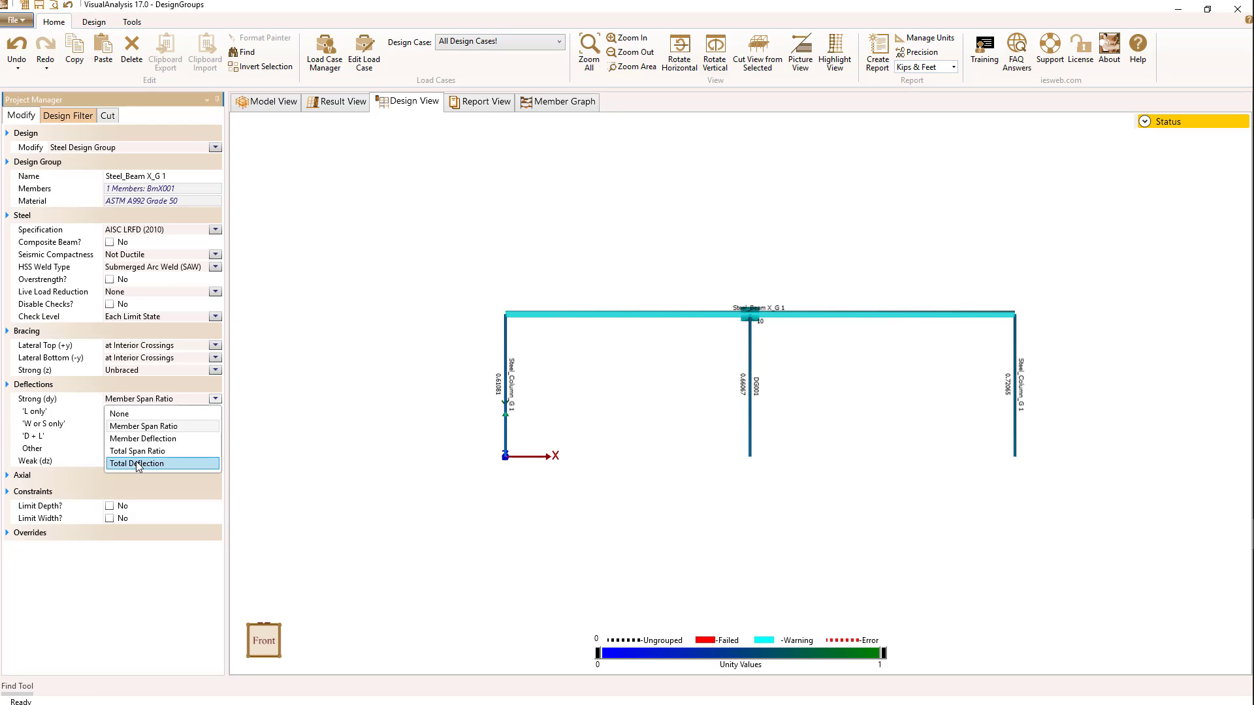
left_click(133, 428)
left_click(132, 411)
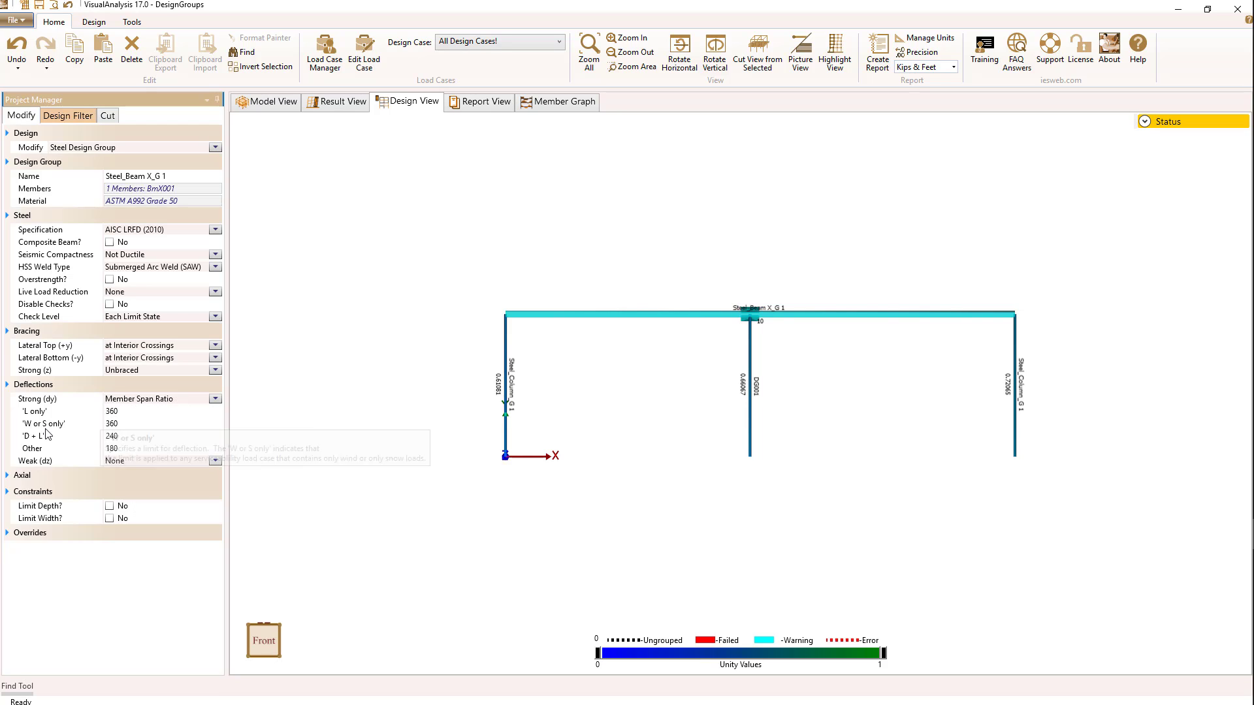
Expand the Axial and Overrides sections, trying Advanced Torsion on and leaving it off.
left_click(7, 477)
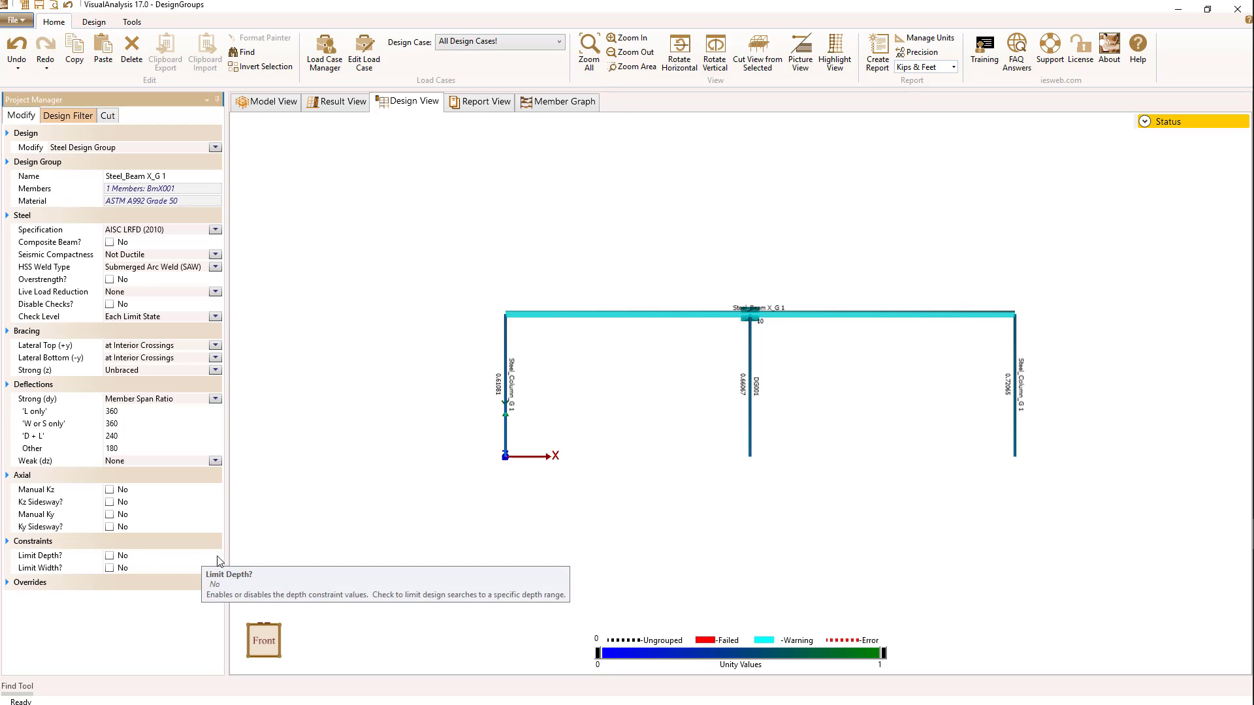
left_click(8, 583)
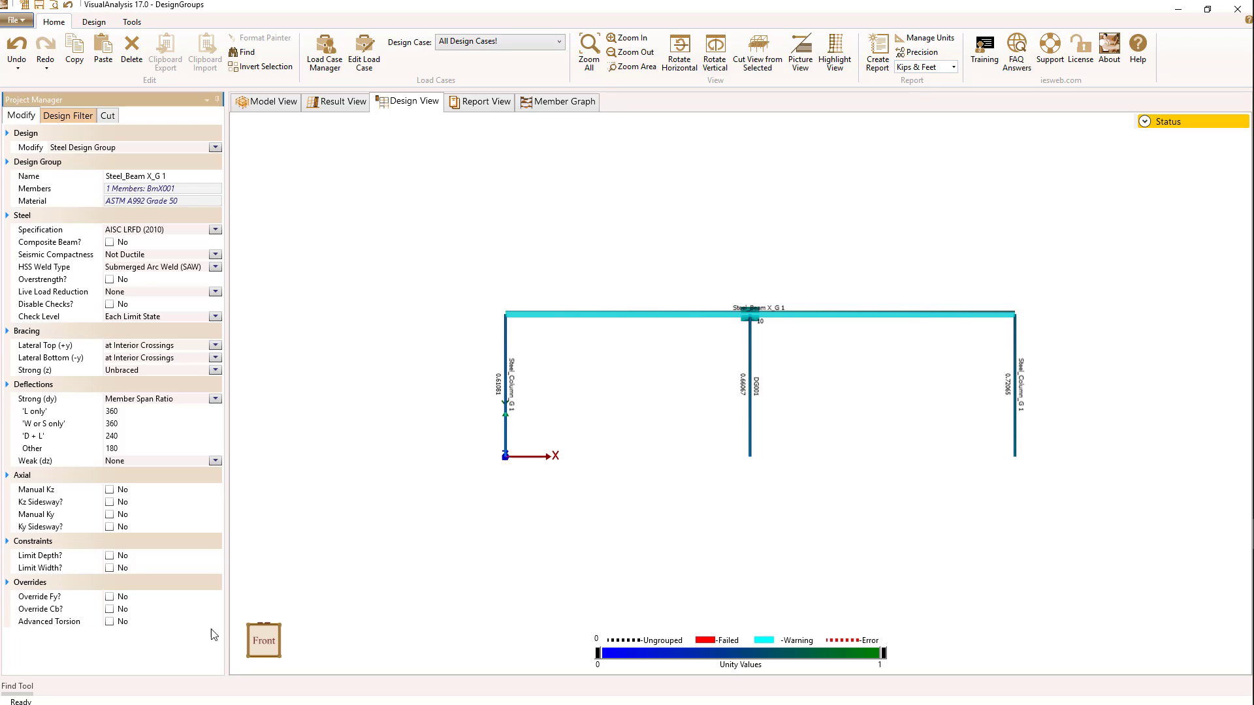
left_click(109, 622)
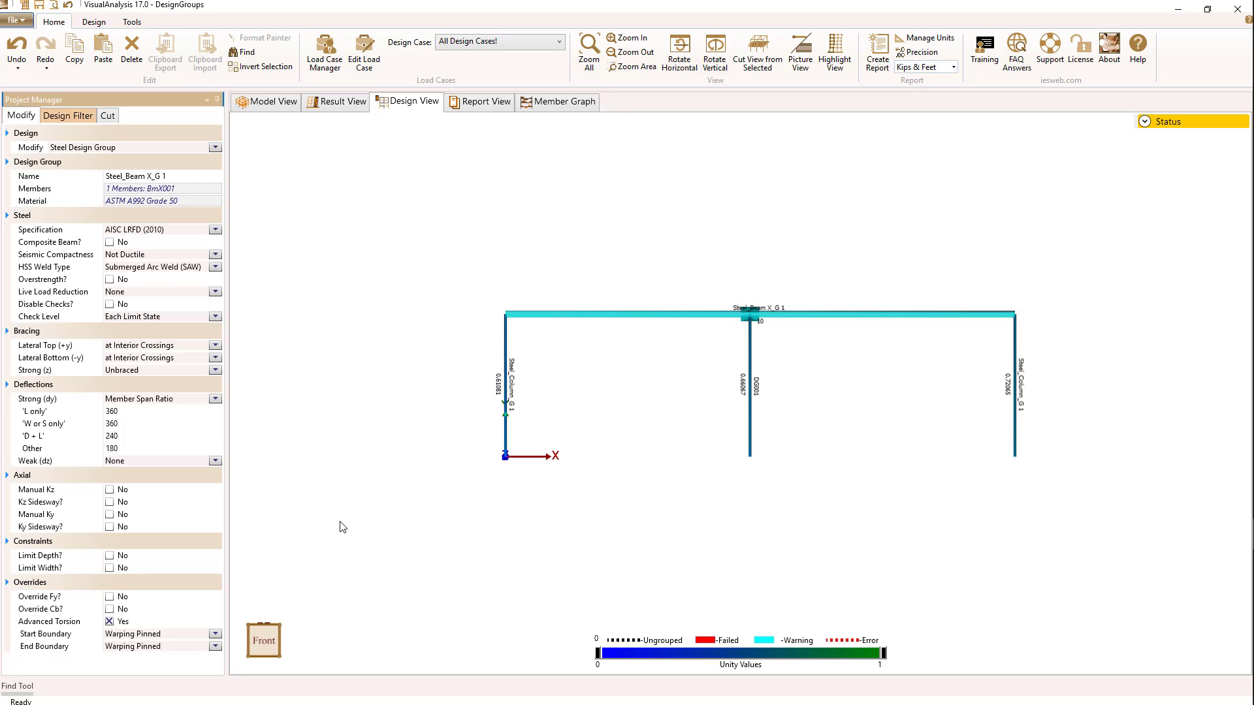
left_click(109, 621)
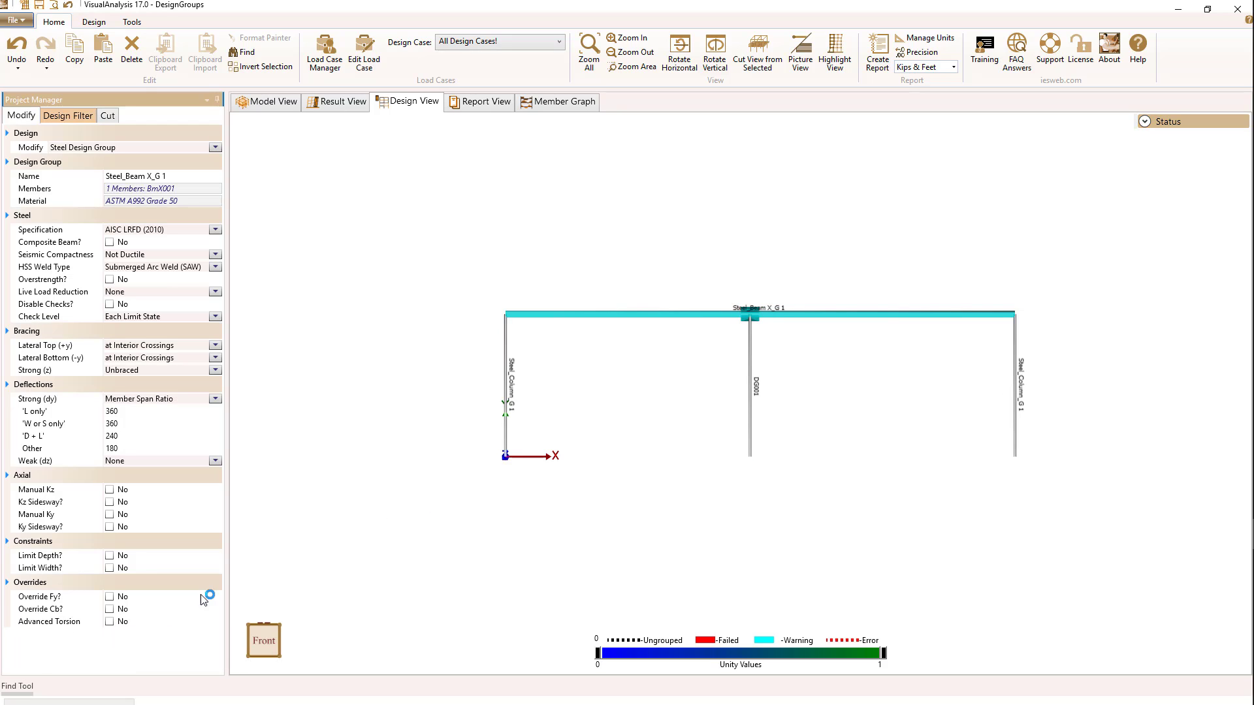